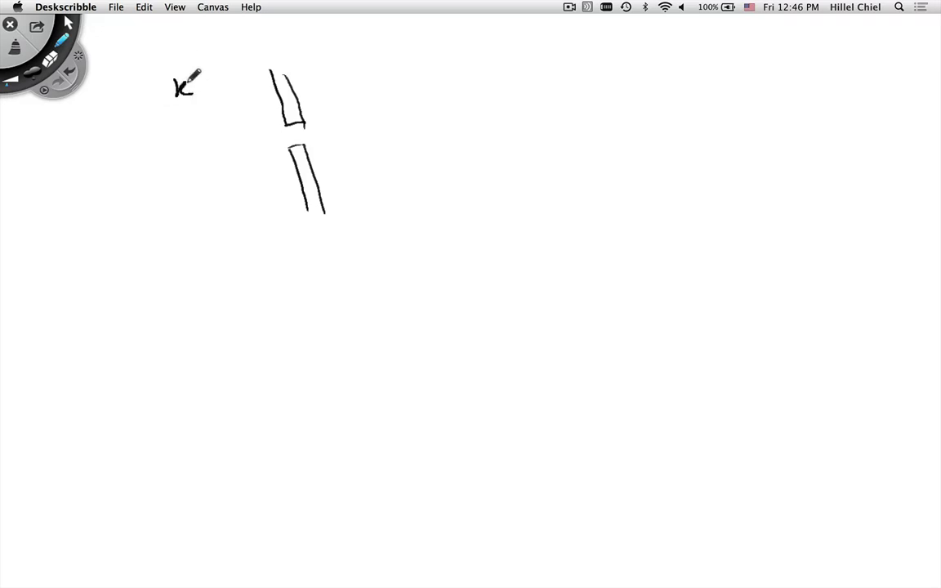
- Hand-write the first three K+ ions stacked left of the channel
left_click_drag(193, 79, 192, 139)
mouse_move(202, 123)
left_mouse_down()
mouse_move(195, 131)
mouse_move(210, 137)
left_mouse_up()
left_click_drag(207, 121, 210, 128)
left_click_drag(175, 161, 175, 182)
left_click_drag(187, 161, 179, 170)
mouse_move(179, 170)
left_mouse_down()
mouse_move(193, 177)
mouse_move(201, 164)
left_mouse_up()
left_click_drag(196, 158, 210, 216)
- Add a fourth K+ below right and a fifth K+ to the left
left_click_drag(220, 196, 212, 206)
mouse_move(212, 206)
left_mouse_down()
mouse_move(227, 214)
mouse_move(229, 192)
left_mouse_up()
left_click_drag(223, 187, 224, 198)
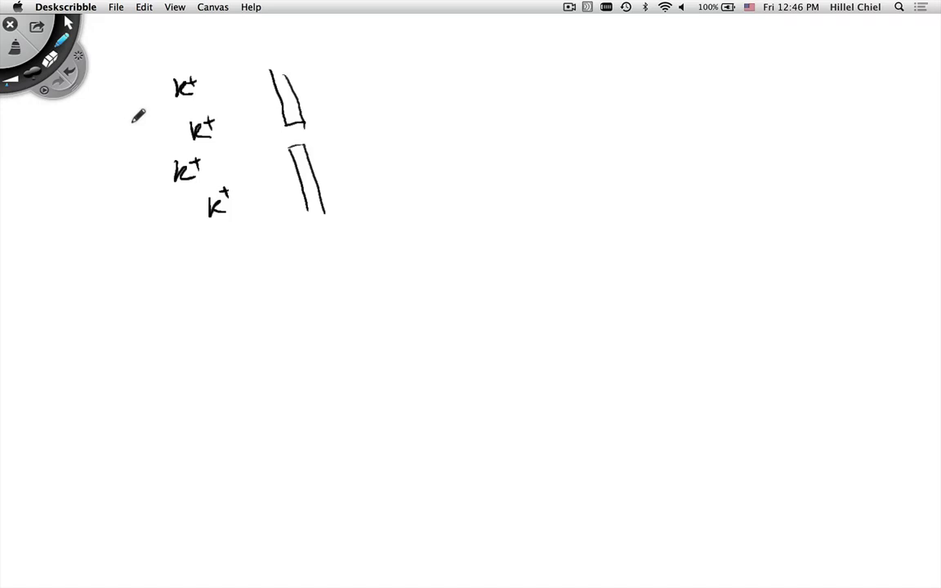
left_click_drag(135, 120, 135, 137)
left_click_drag(144, 121, 150, 128)
mouse_move(182, 46)
left_mouse_down()
mouse_move(179, 36)
mouse_move(200, 45)
left_mouse_up()
- Label the ion side "in" and the right side "out"
left_click(175, 27)
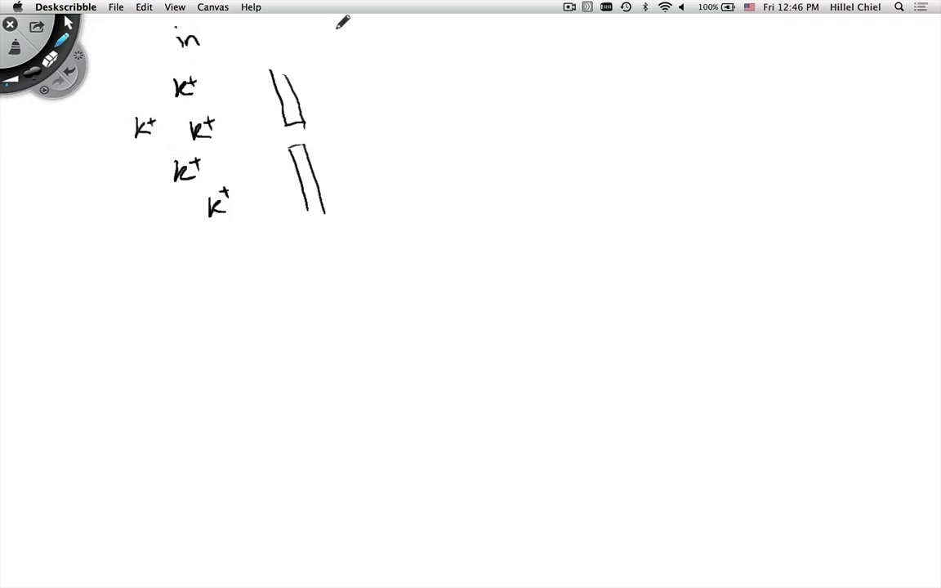
mouse_move(342, 31)
left_mouse_down()
mouse_move(340, 40)
mouse_move(342, 31)
left_mouse_up()
left_click_drag(346, 30, 365, 42)
left_click_drag(353, 34, 381, 33)
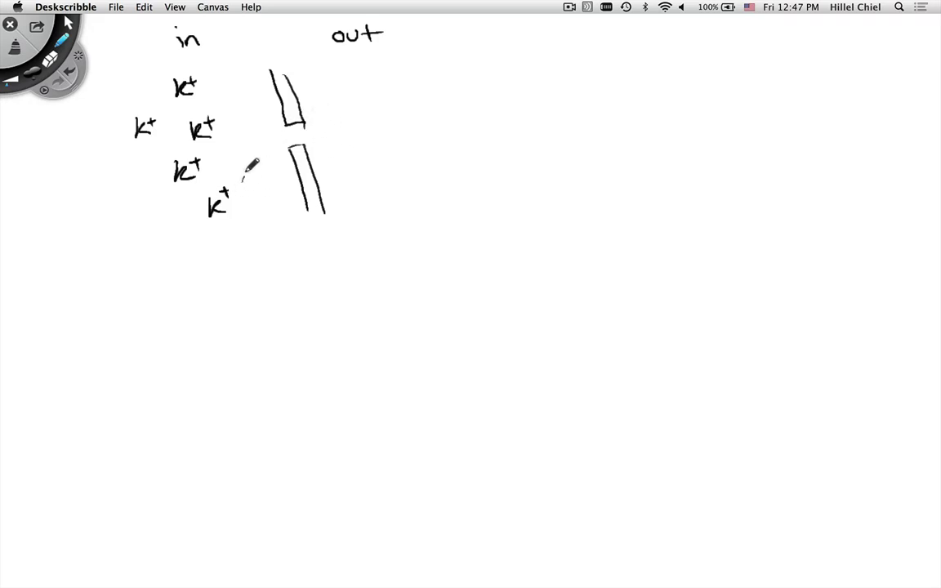
- Draw an arrow through the channel gap to a K+ outside, plus a water molecule below the ions
mouse_move(242, 181)
left_mouse_down()
mouse_move(276, 137)
mouse_move(340, 136)
left_mouse_up()
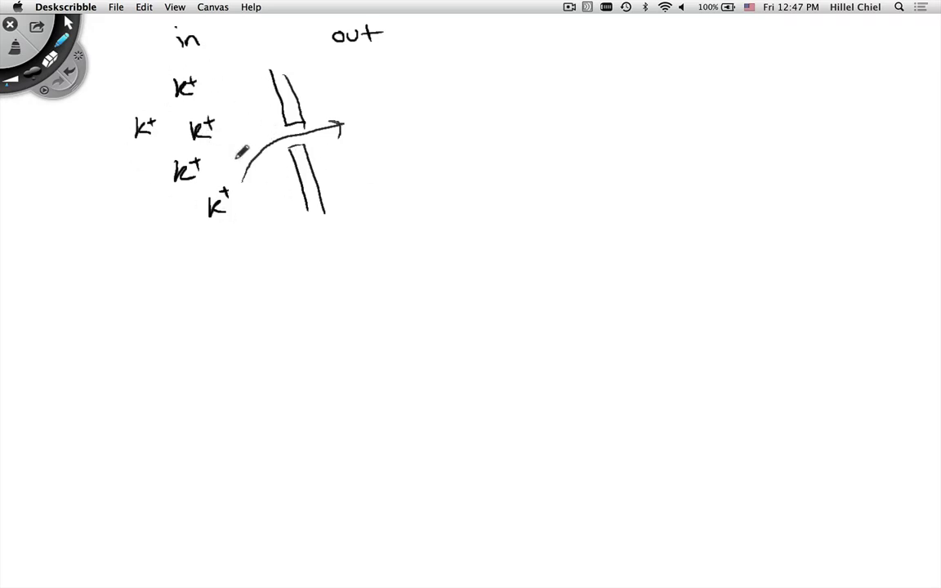
mouse_move(397, 107)
left_mouse_down()
mouse_move(395, 129)
mouse_move(409, 128)
left_mouse_up()
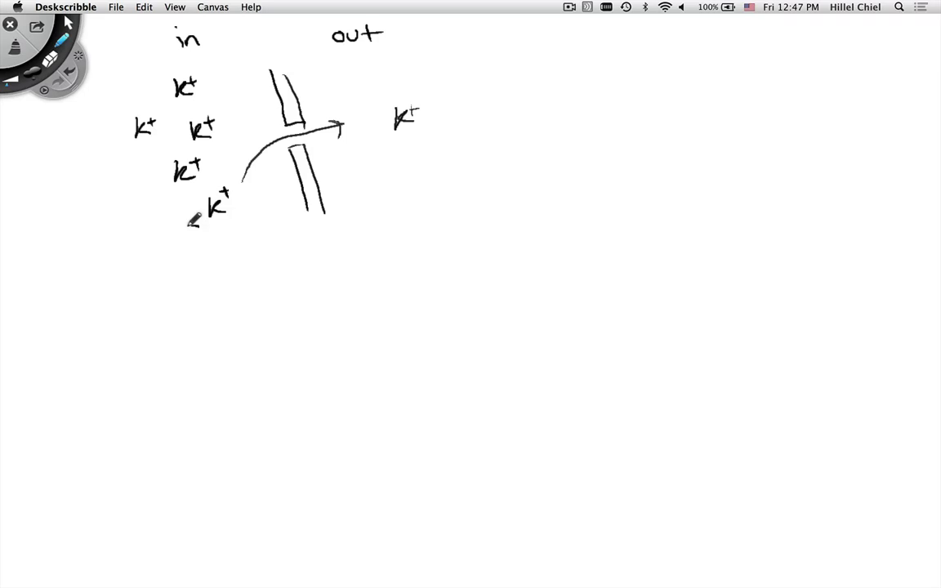
mouse_move(193, 224)
left_mouse_down()
mouse_move(174, 241)
mouse_move(219, 247)
left_mouse_up()
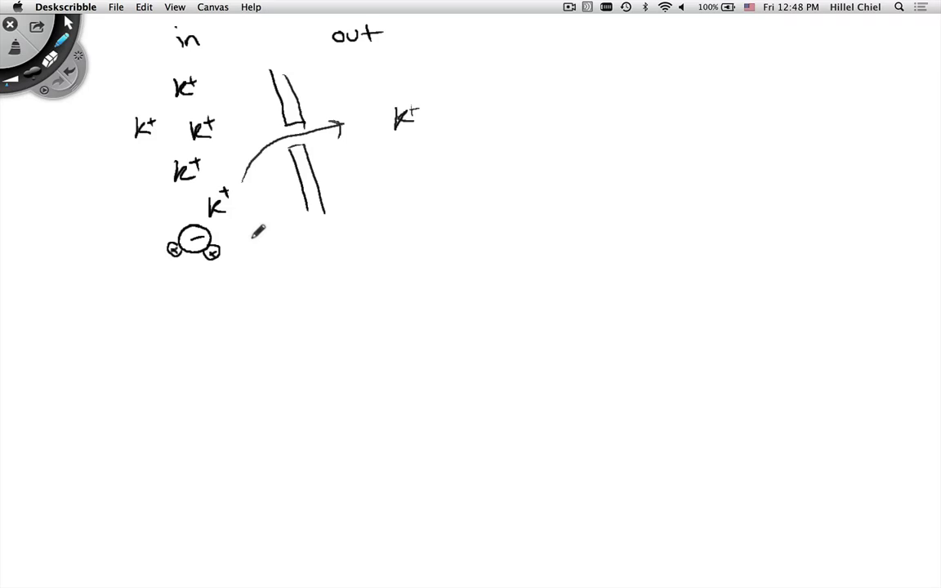
- Add a second water molecule and label both "Waters of Hydration" with an arrow
mouse_move(248, 207)
left_mouse_down()
mouse_move(237, 229)
mouse_move(248, 224)
mouse_move(244, 236)
mouse_move(260, 209)
left_mouse_up()
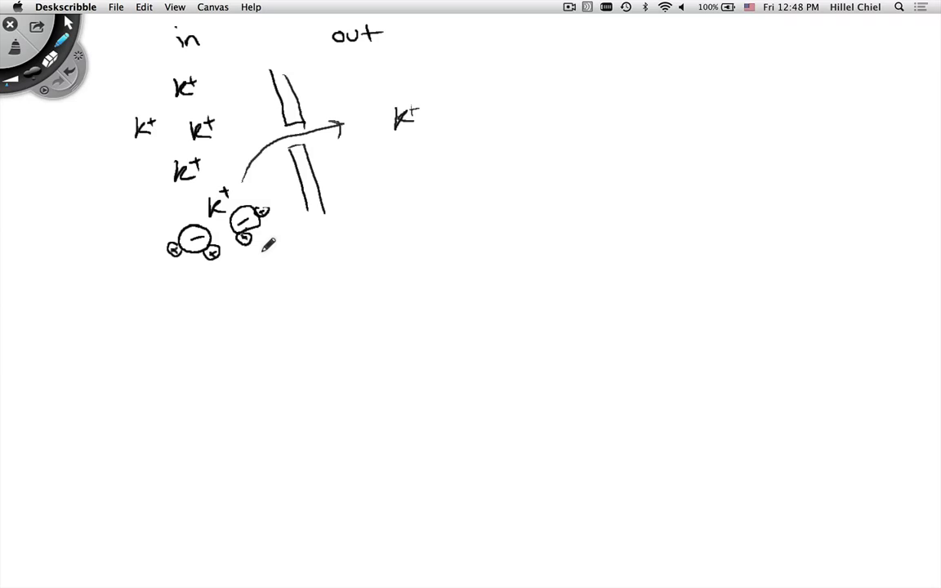
mouse_move(7, 191)
left_mouse_down()
mouse_move(70, 150)
mouse_move(79, 160)
left_mouse_up()
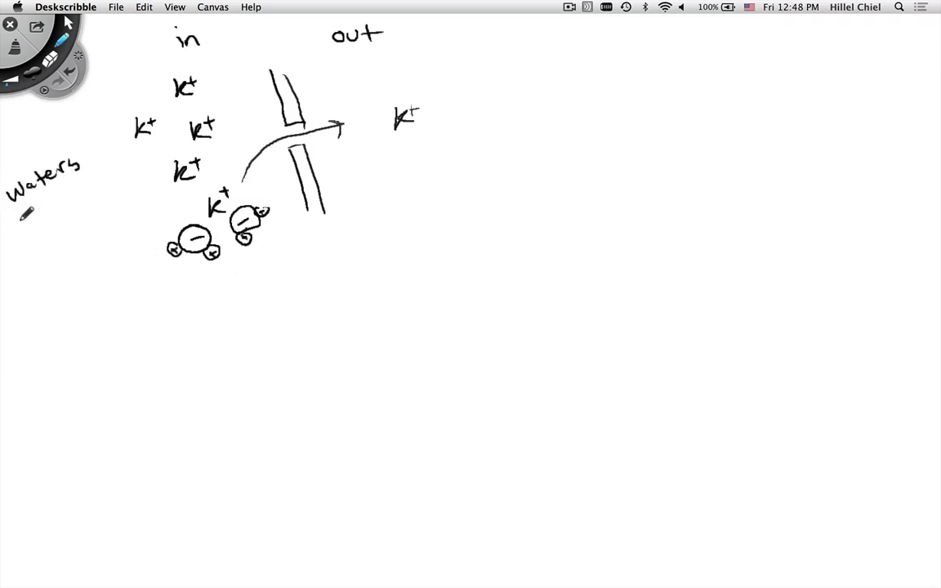
mouse_move(21, 219)
left_mouse_down()
mouse_move(56, 190)
mouse_move(76, 197)
mouse_move(85, 181)
mouse_move(101, 182)
mouse_move(109, 160)
mouse_move(118, 171)
mouse_move(121, 160)
mouse_move(139, 159)
mouse_move(153, 225)
left_mouse_up()
left_click_drag(143, 213, 154, 225)
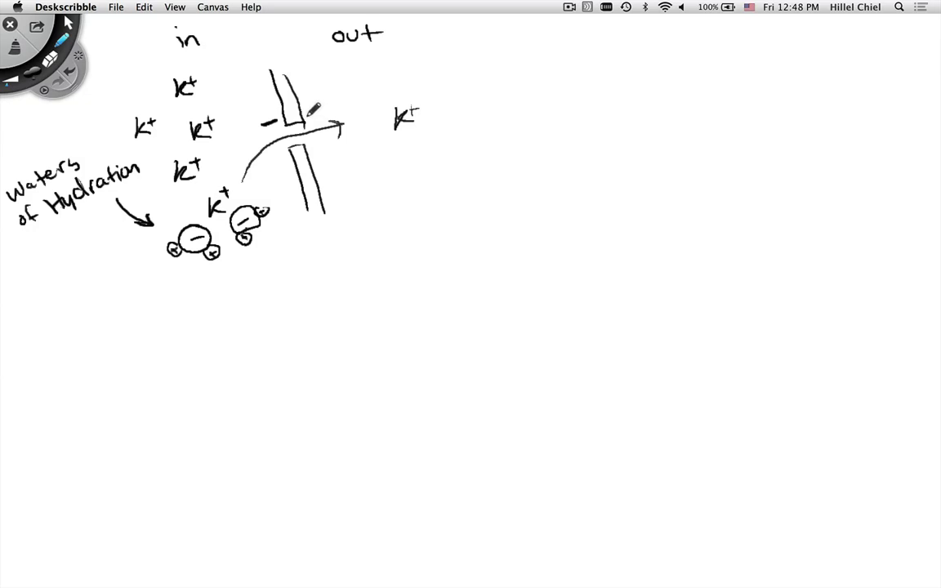
- Draw a + right of the channel and a long rightward arrow labeled "chemical gradien"
left_click_drag(311, 110, 310, 123)
left_click_drag(303, 118, 317, 116)
mouse_move(163, 361)
left_mouse_down()
mouse_move(372, 321)
mouse_move(368, 337)
left_mouse_up()
mouse_move(131, 335)
left_mouse_down()
mouse_move(232, 322)
mouse_move(222, 324)
mouse_move(235, 307)
mouse_move(243, 336)
mouse_move(234, 333)
mouse_move(282, 326)
mouse_move(278, 312)
mouse_move(342, 316)
left_mouse_up()
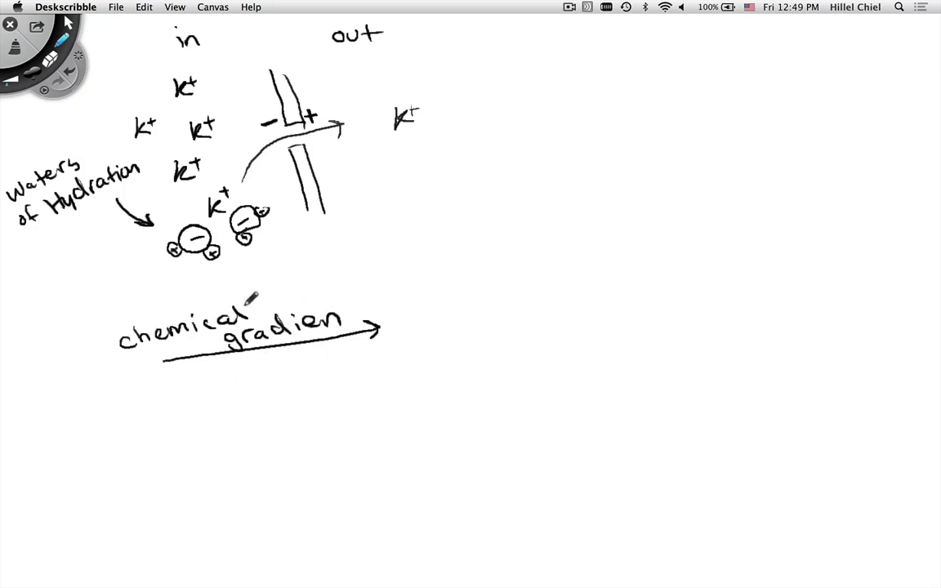
- Finish the label as "chemical/concentration gradient" and draw a long leftward arrow beneath
left_click_drag(349, 302, 352, 324)
left_click_drag(341, 314, 359, 311)
mouse_move(269, 299)
left_mouse_down()
mouse_move(263, 316)
mouse_move(327, 295)
mouse_move(341, 278)
mouse_move(387, 269)
mouse_move(422, 277)
left_mouse_up()
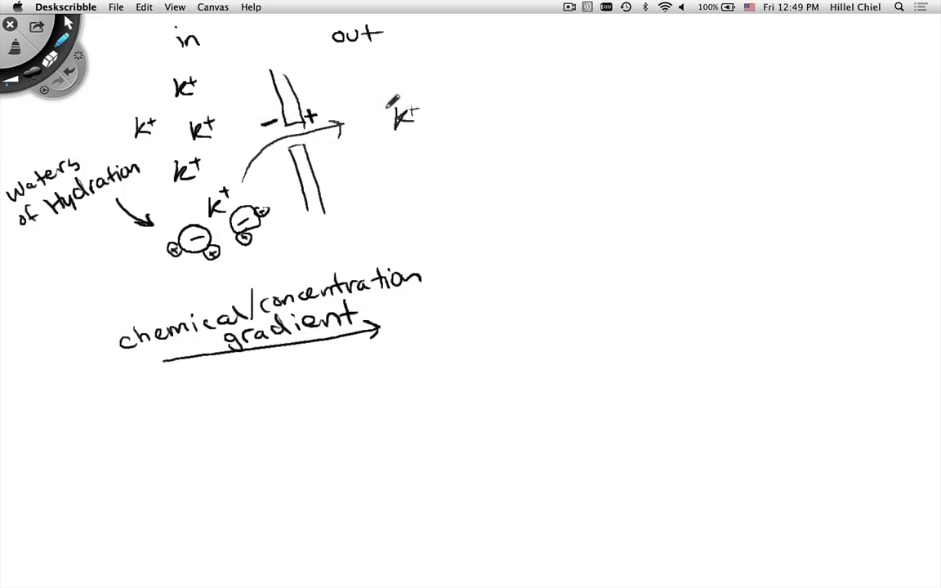
mouse_move(419, 393)
left_mouse_down()
mouse_move(147, 442)
mouse_move(160, 451)
left_mouse_up()
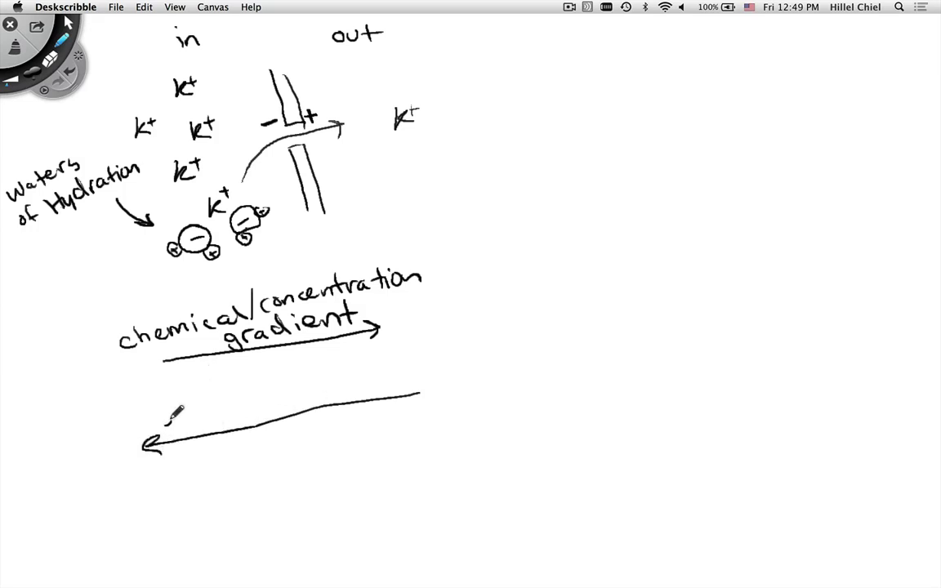
- Write "electrical gradient" above the leftward arrow
mouse_move(143, 400)
left_mouse_down()
mouse_move(169, 412)
mouse_move(257, 384)
mouse_move(273, 395)
mouse_move(343, 379)
mouse_move(359, 364)
mouse_move(411, 374)
left_mouse_up()
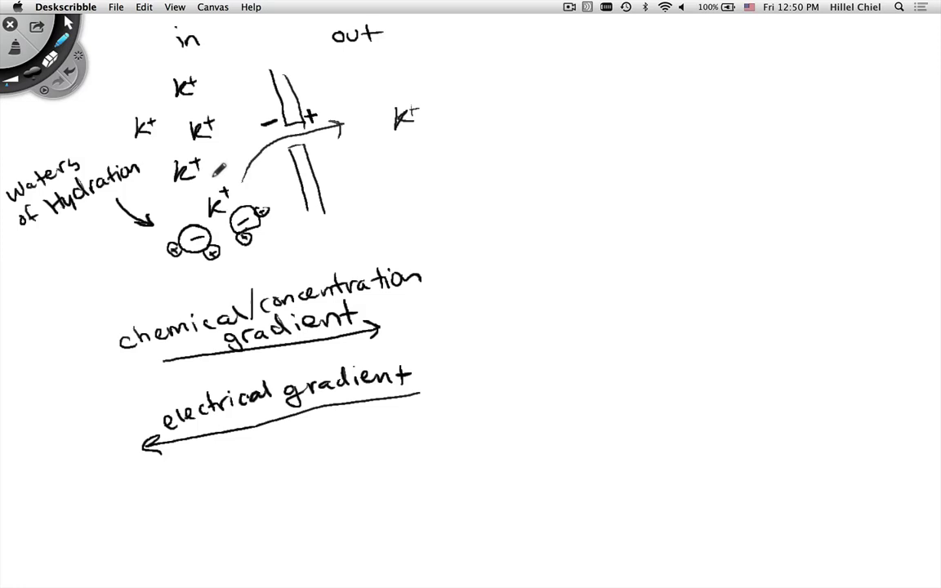
- Draw a second K+ arrow across the channel and add more minus and plus charges along it
mouse_move(214, 174)
left_mouse_down()
mouse_move(247, 157)
mouse_move(345, 139)
mouse_move(408, 134)
left_mouse_up()
mouse_move(267, 165)
left_mouse_down()
mouse_move(327, 154)
mouse_move(321, 164)
left_mouse_up()
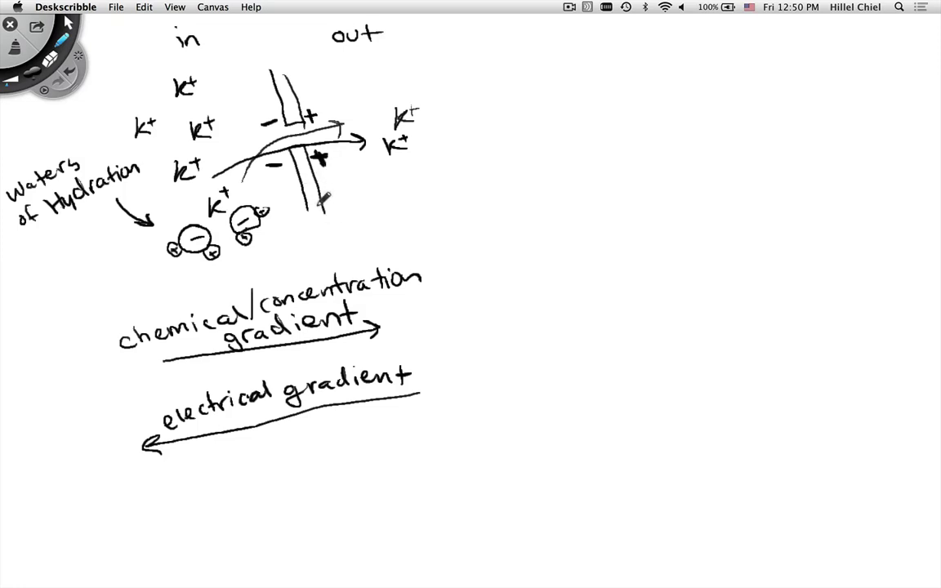
left_click_drag(272, 181, 337, 175)
left_click_drag(331, 170, 331, 183)
mouse_move(305, 98)
left_mouse_down()
mouse_move(318, 97)
mouse_move(312, 104)
left_mouse_up()
- Draw another arrow from the middle K+ outward, then sketch a second channel at top right
mouse_move(191, 145)
left_mouse_down()
mouse_move(242, 152)
mouse_move(376, 120)
left_mouse_up()
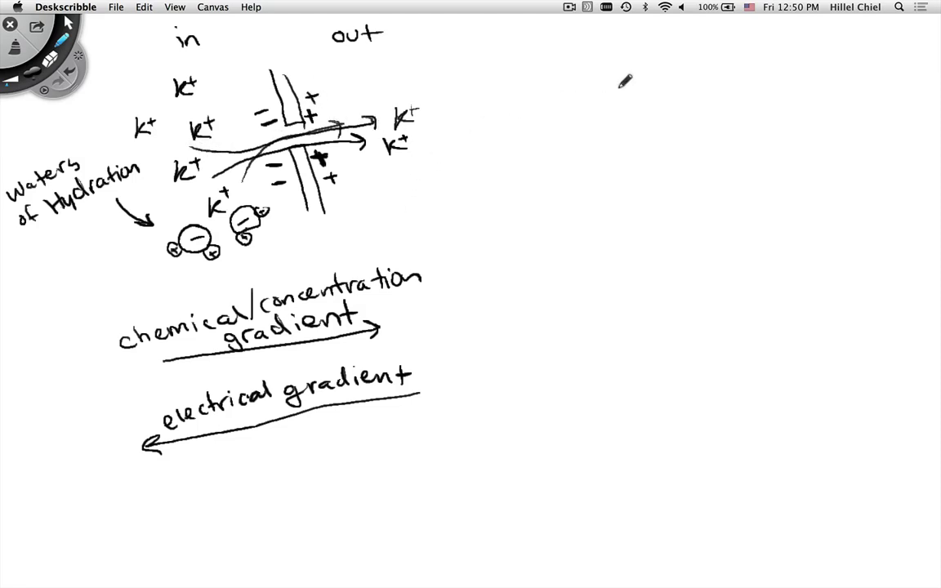
left_click_drag(642, 38, 660, 84)
left_click_drag(658, 38, 660, 157)
left_click_drag(652, 115, 645, 163)
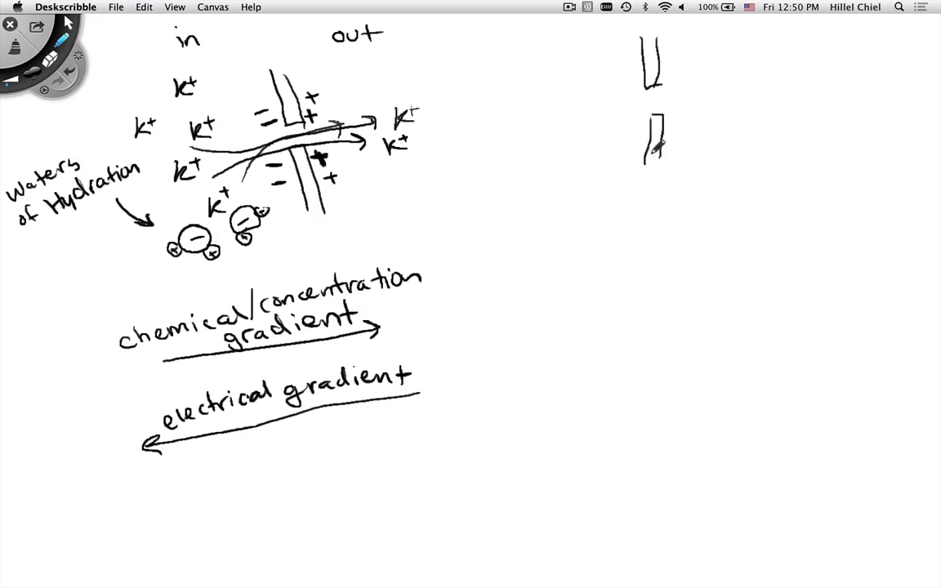
left_click_drag(647, 39, 634, 92)
- Add a rightward Jcon arrow and an opposing leftward Jelec arrow, and begin "Jcon = -Jelec" below
mouse_move(616, 116)
left_mouse_down()
mouse_move(733, 106)
mouse_move(723, 111)
left_mouse_up()
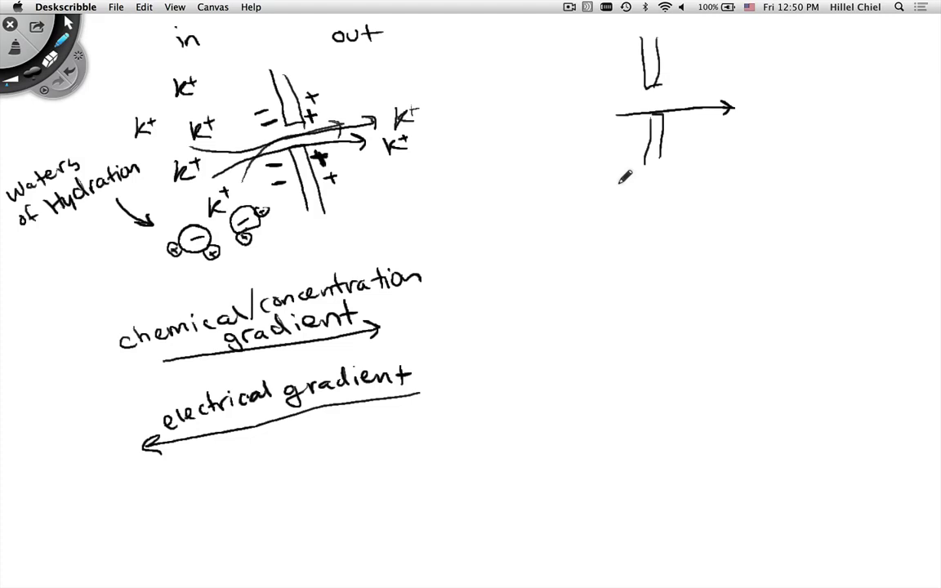
mouse_move(552, 113)
left_mouse_down()
mouse_move(570, 113)
mouse_move(558, 135)
mouse_move(590, 124)
mouse_move(611, 135)
left_mouse_up()
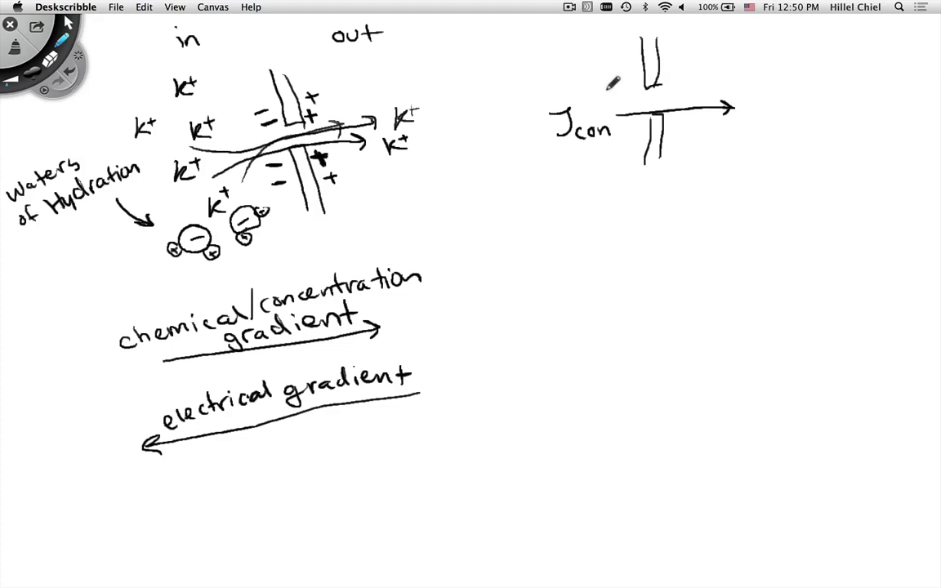
mouse_move(614, 86)
left_mouse_down()
mouse_move(729, 80)
mouse_move(746, 64)
mouse_move(739, 81)
mouse_move(801, 93)
left_mouse_up()
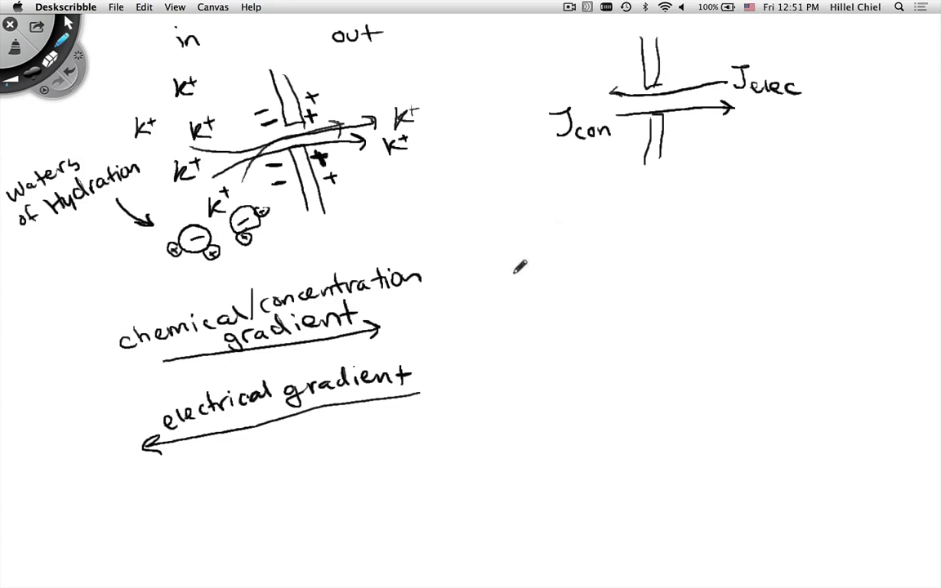
mouse_move(520, 256)
left_mouse_down()
mouse_move(544, 249)
mouse_move(530, 267)
mouse_move(546, 271)
mouse_move(584, 266)
mouse_move(609, 245)
mouse_move(599, 253)
mouse_move(652, 234)
mouse_move(626, 248)
mouse_move(672, 262)
left_mouse_up()
- Complete "Jcon = -Jelec", write "Jcon + Jelec = 0" beneath, and begin an R below
left_click_drag(675, 257, 704, 262)
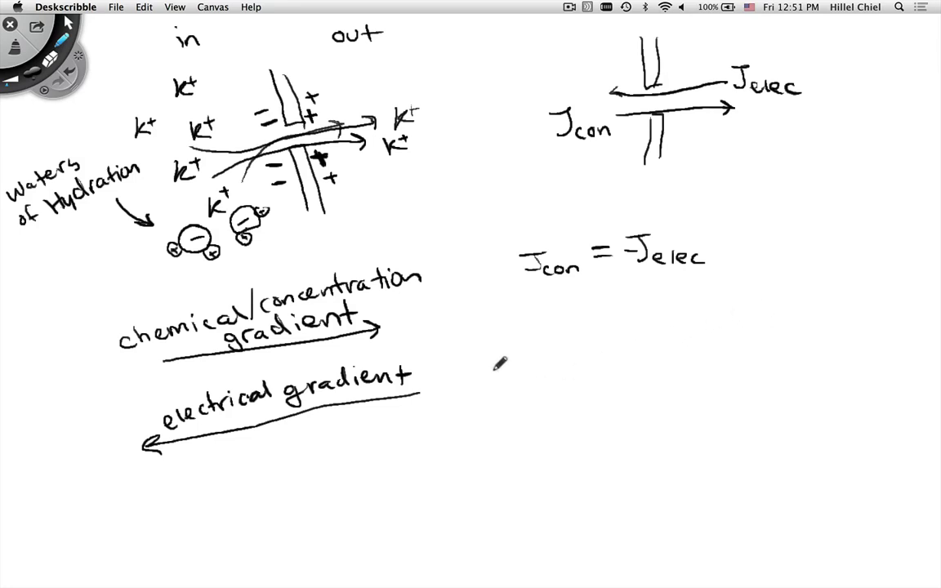
mouse_move(488, 320)
left_mouse_down()
mouse_move(509, 317)
mouse_move(497, 342)
mouse_move(526, 334)
left_mouse_up()
mouse_move(533, 334)
left_mouse_down()
mouse_move(544, 342)
mouse_move(569, 323)
left_mouse_up()
mouse_move(561, 316)
left_mouse_down()
mouse_move(561, 330)
mouse_move(594, 303)
left_mouse_up()
mouse_move(586, 304)
left_mouse_down()
mouse_move(578, 328)
mouse_move(647, 337)
mouse_move(683, 307)
left_mouse_up()
mouse_move(666, 315)
left_mouse_down()
mouse_move(728, 299)
mouse_move(713, 296)
left_mouse_up()
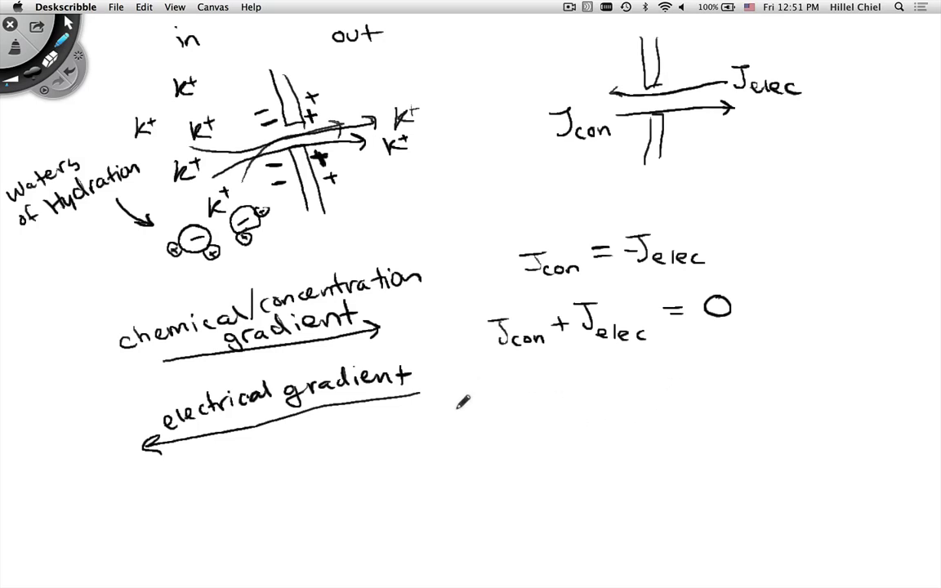
mouse_move(504, 379)
left_mouse_down()
mouse_move(534, 393)
mouse_move(526, 377)
mouse_move(545, 375)
mouse_move(529, 408)
mouse_move(556, 410)
left_mouse_up()
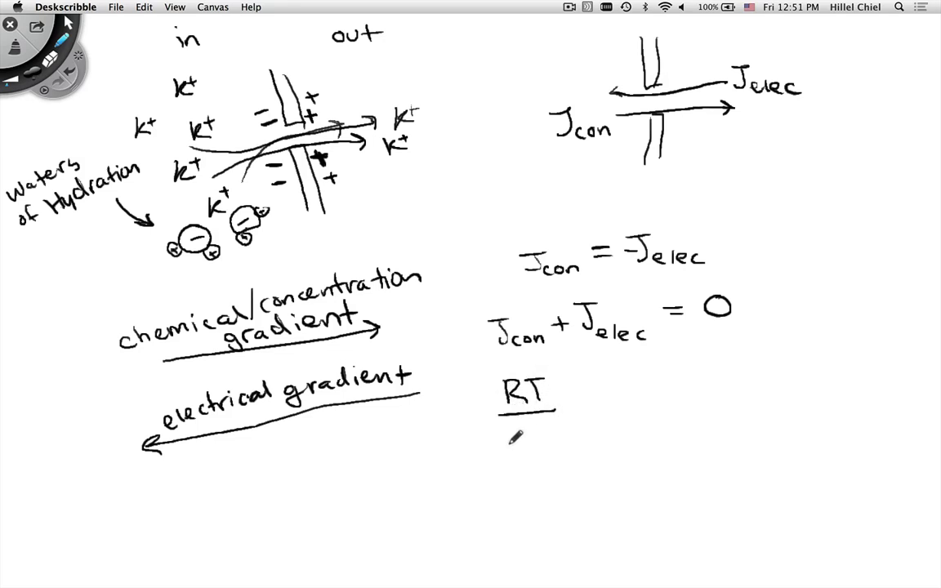
- Write RT/zF ln([ion]out/[ion]in) and start "58" underneath
mouse_move(500, 436)
left_mouse_down()
mouse_move(530, 426)
mouse_move(529, 446)
mouse_move(552, 431)
mouse_move(567, 400)
mouse_move(601, 415)
mouse_move(667, 393)
left_mouse_up()
mouse_move(609, 373)
left_mouse_down()
mouse_move(644, 382)
mouse_move(634, 367)
mouse_move(683, 378)
left_mouse_up()
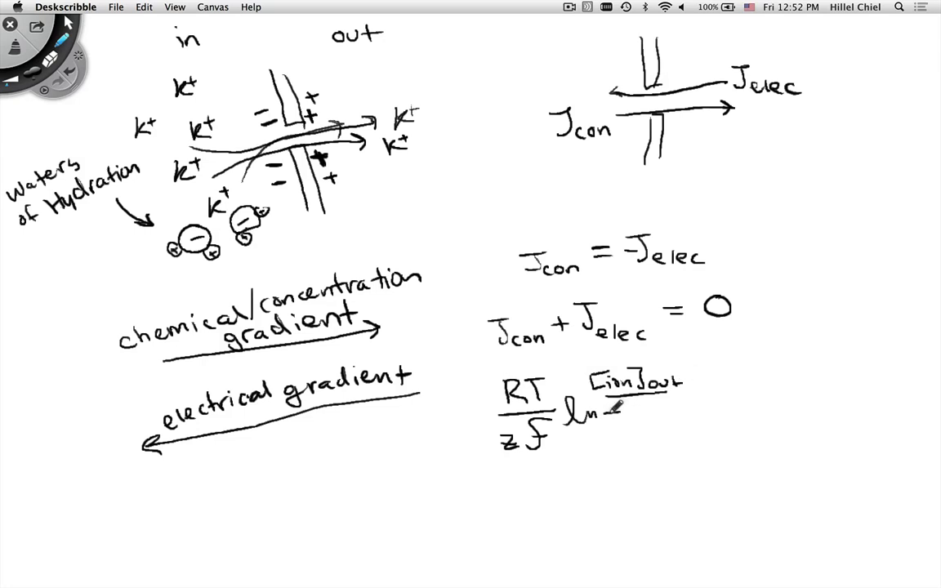
mouse_move(613, 408)
left_mouse_down()
mouse_move(643, 420)
mouse_move(666, 409)
mouse_move(665, 421)
mouse_move(696, 428)
left_mouse_up()
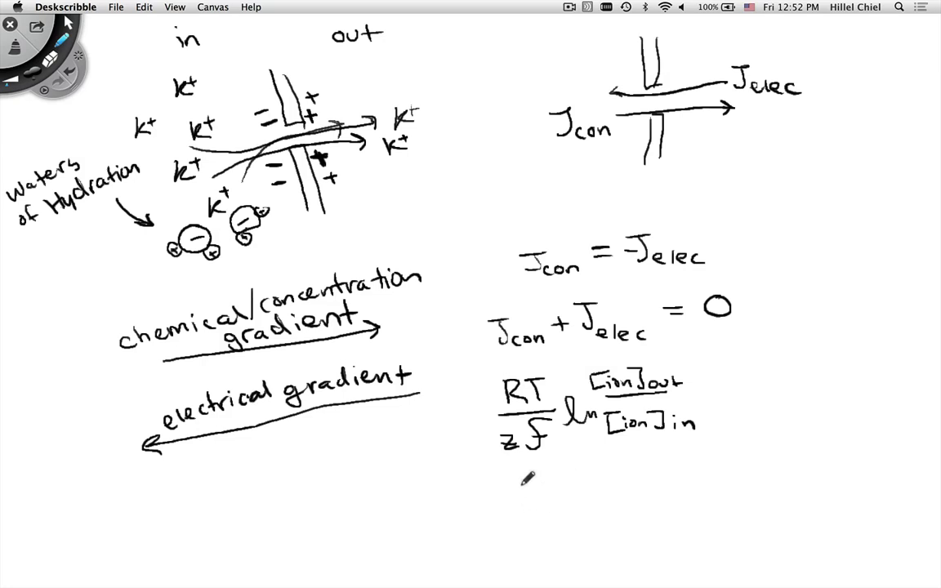
mouse_move(516, 481)
left_mouse_down()
mouse_move(514, 502)
mouse_move(555, 472)
mouse_move(585, 500)
mouse_move(593, 481)
left_mouse_up()
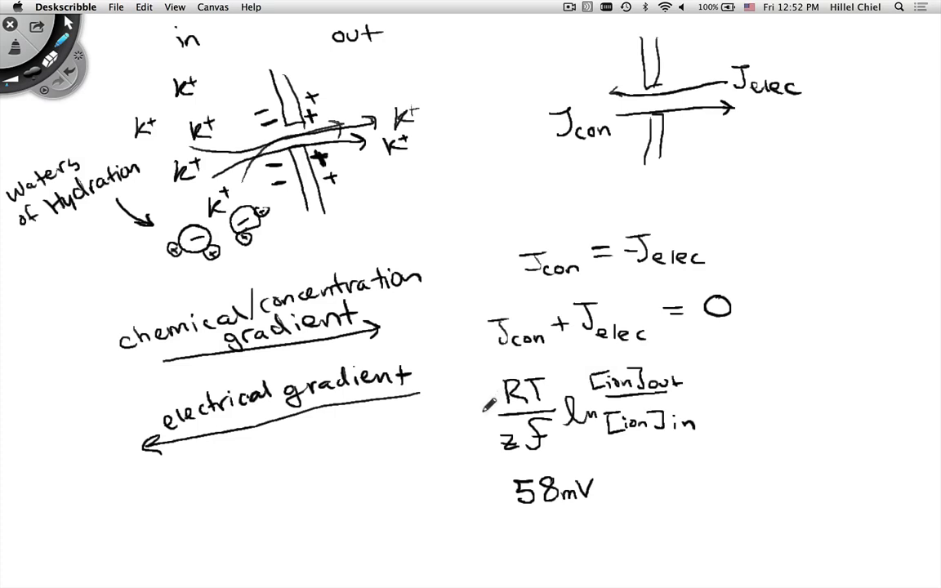
- Handwrite 58mV log10 [K+]out/[K+]in below the general expression and draw a line above it
mouse_move(622, 459)
left_mouse_down()
mouse_move(616, 467)
mouse_move(634, 481)
mouse_move(663, 488)
left_mouse_up()
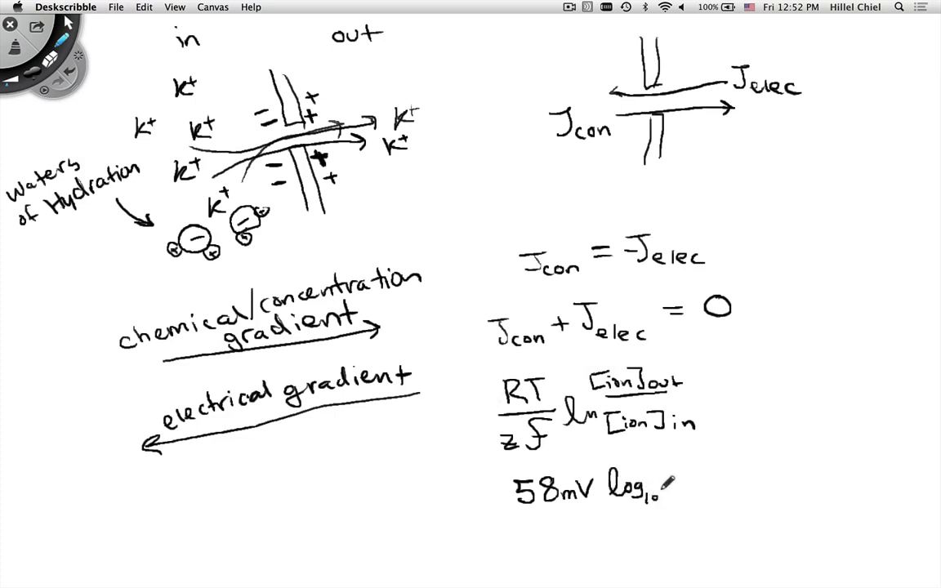
mouse_move(675, 448)
left_mouse_down()
mouse_move(676, 461)
mouse_move(694, 441)
mouse_move(720, 459)
mouse_move(762, 449)
left_mouse_up()
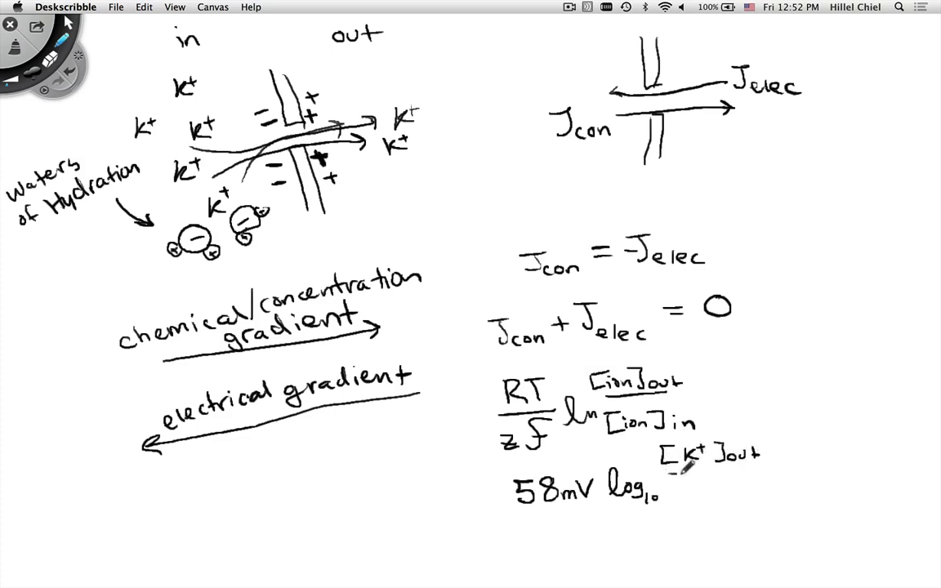
left_click_drag(701, 474, 766, 472)
mouse_move(678, 482)
left_mouse_down()
mouse_move(679, 500)
mouse_move(668, 502)
mouse_move(702, 488)
mouse_move(717, 499)
mouse_move(750, 497)
left_mouse_up()
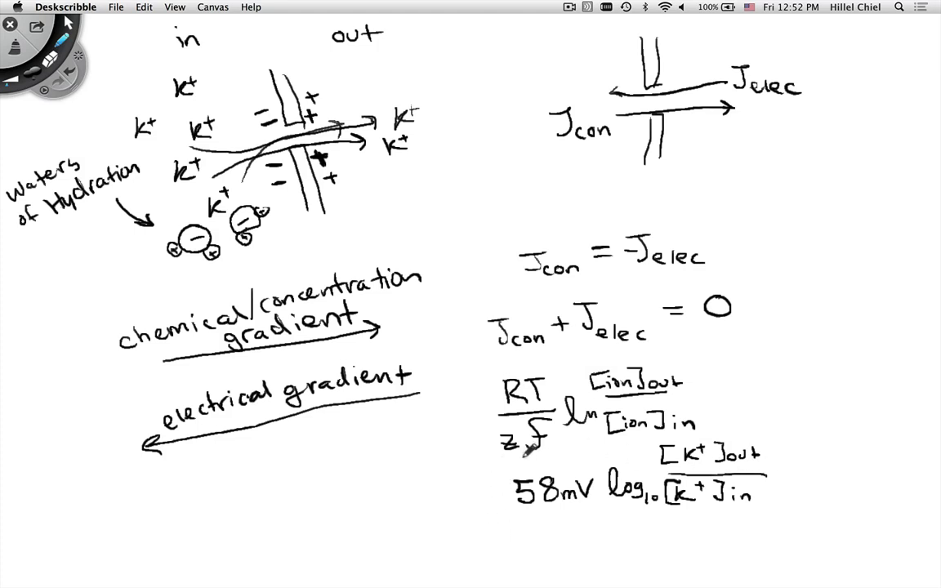
mouse_move(495, 459)
left_mouse_down()
mouse_move(696, 432)
mouse_move(779, 433)
mouse_move(782, 497)
mouse_move(692, 515)
mouse_move(520, 515)
mouse_move(503, 511)
mouse_move(491, 467)
left_mouse_up()
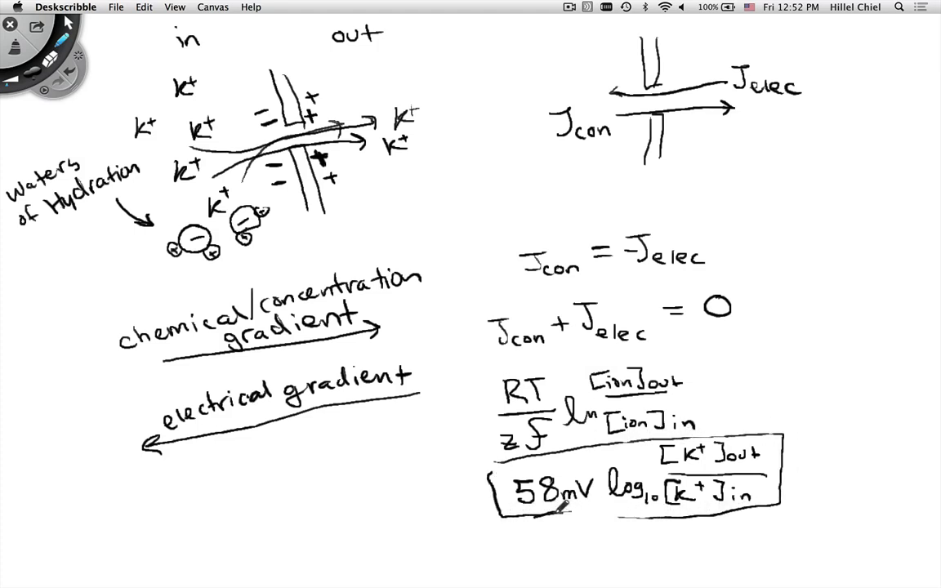